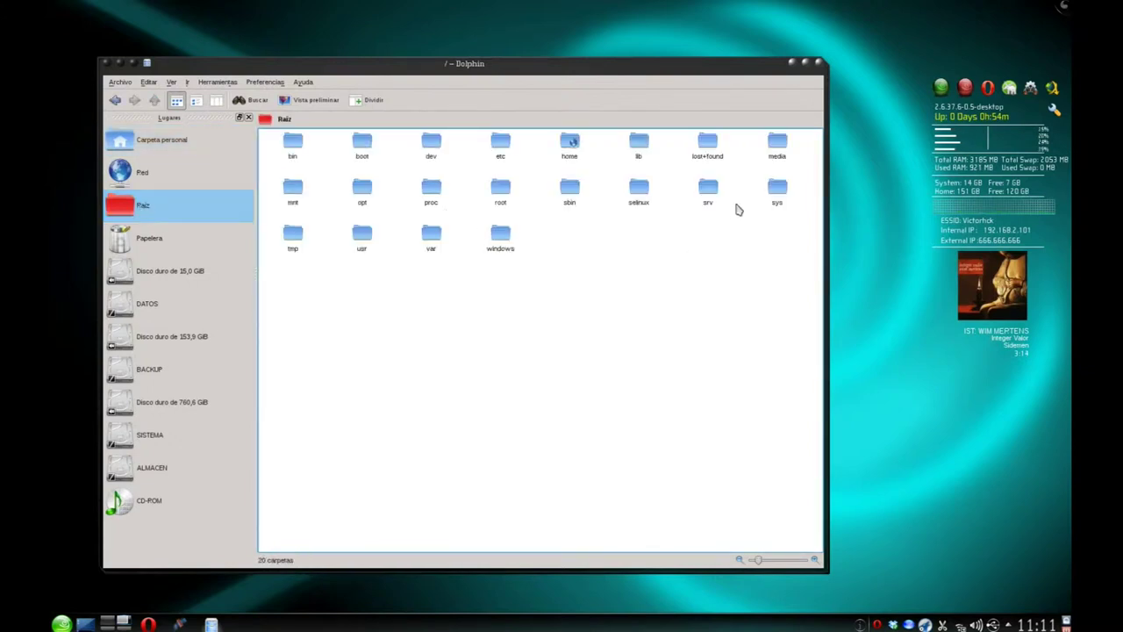
Open the folder /usr/share/kde4/apps/solid/actions.
{"action": "left_click", "coordinate": [362, 234]}
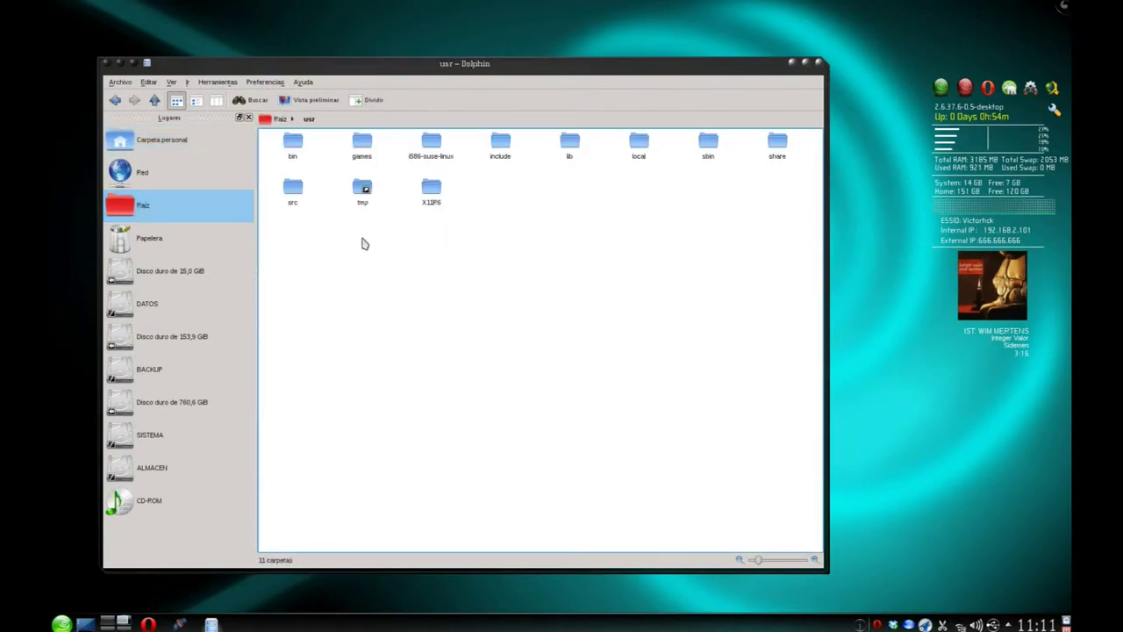
{"action": "left_click", "coordinate": [785, 147]}
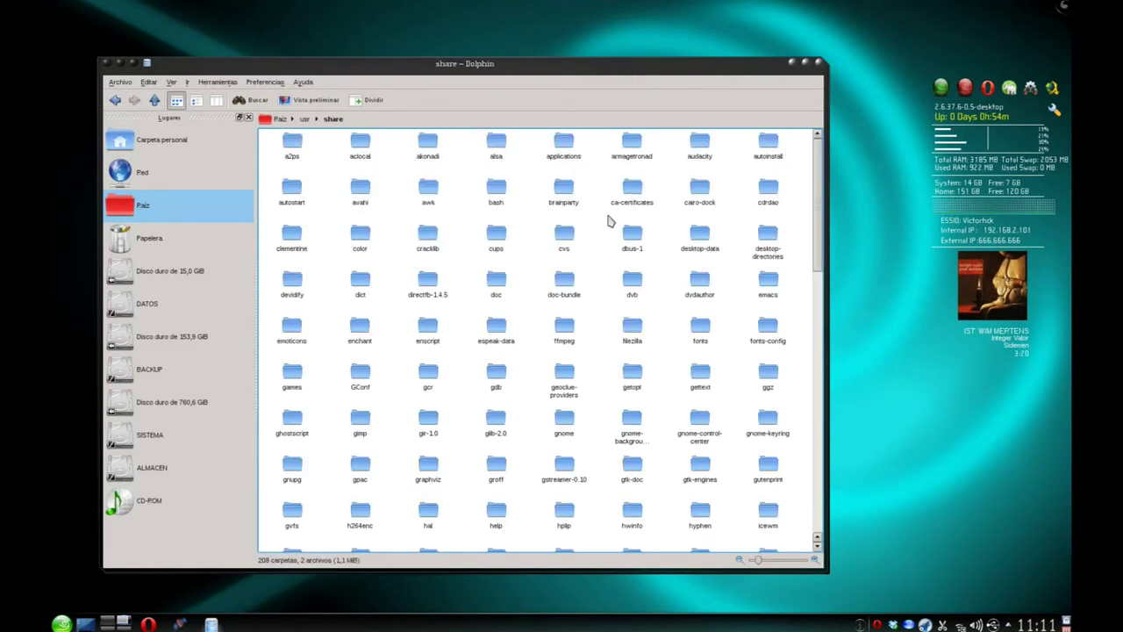
{"action": "scroll", "coordinate": [699, 412], "scroll_direction": "down", "scroll_amount": 3}
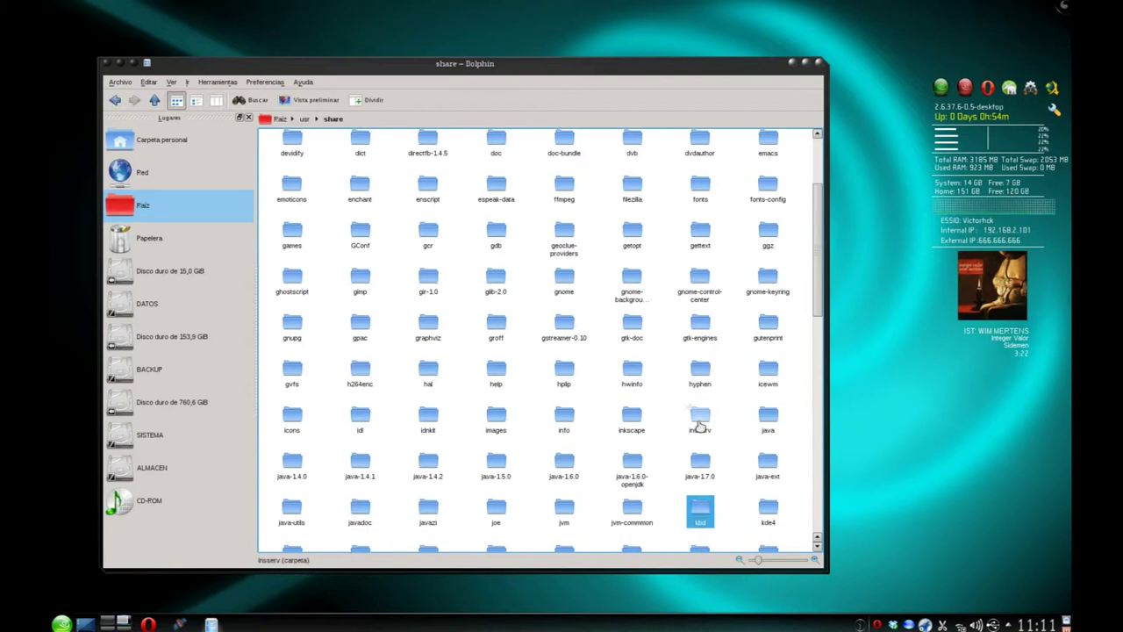
{"action": "left_click", "coordinate": [771, 515]}
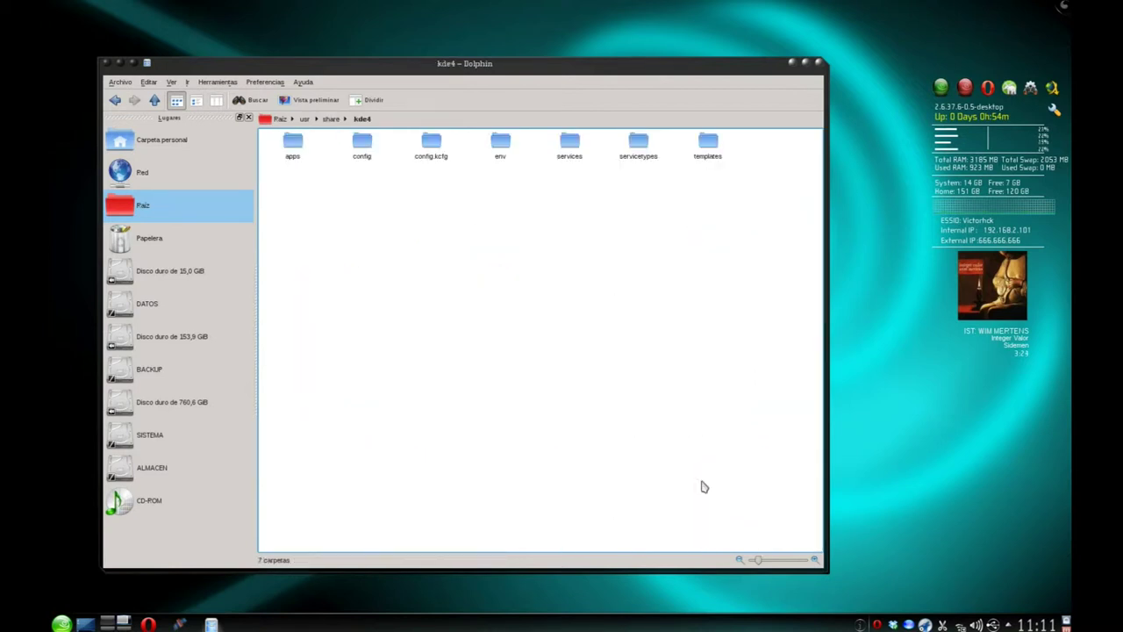
{"action": "left_click", "coordinate": [292, 148]}
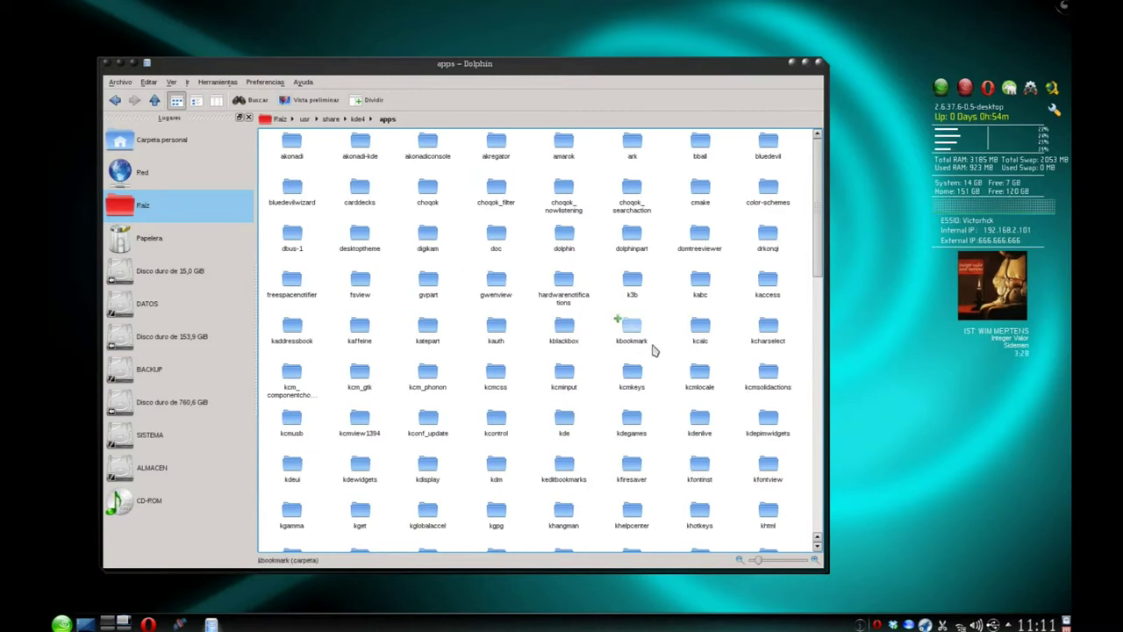
{"action": "key", "text": "Page_Down"}
{"action": "key", "text": "Page_Down"}
{"action": "key", "text": "Page_Down"}
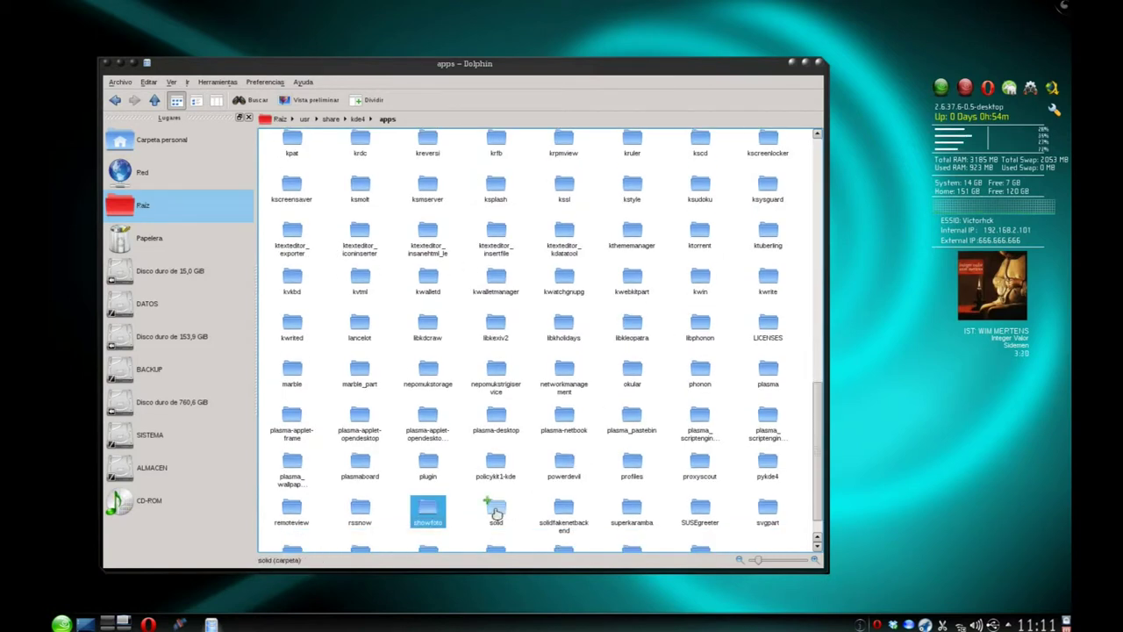
{"action": "left_click", "coordinate": [496, 513]}
{"action": "left_click", "coordinate": [293, 156]}
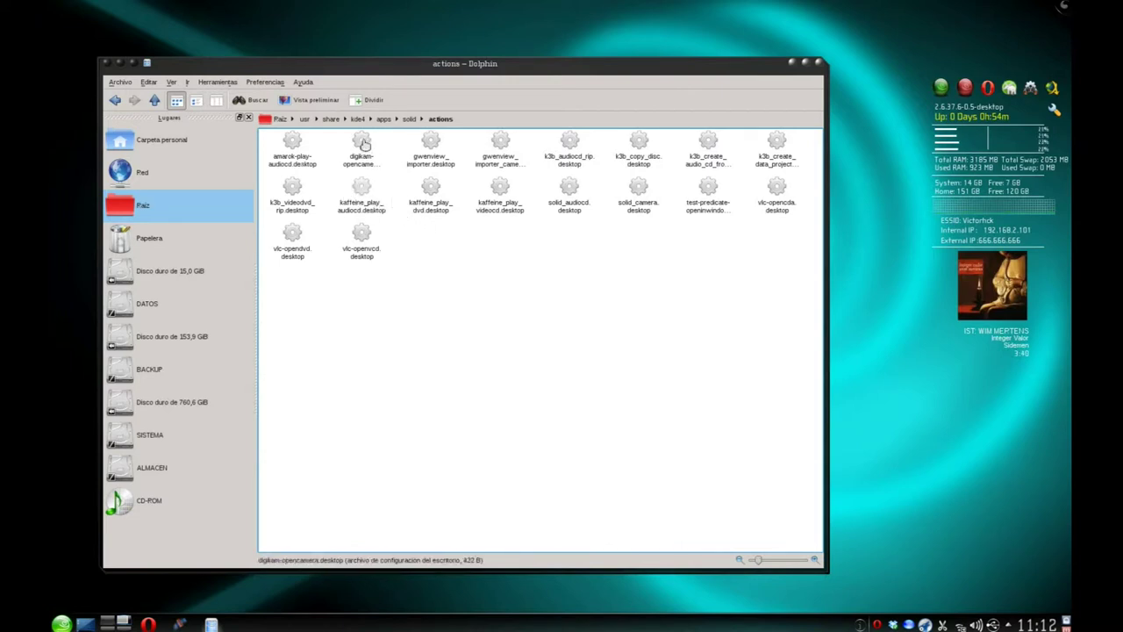
Split the file view, open the user's Documentos folder under home in the second pane, and enlarge the window.
{"action": "left_click", "coordinate": [368, 99]}
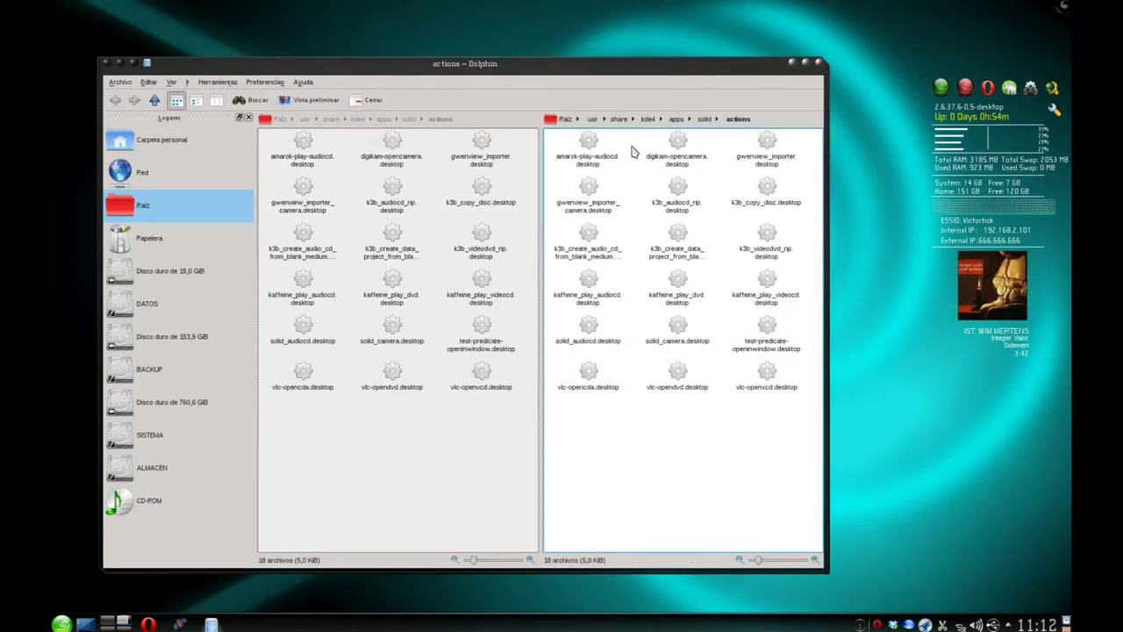
{"action": "left_click", "coordinate": [180, 145]}
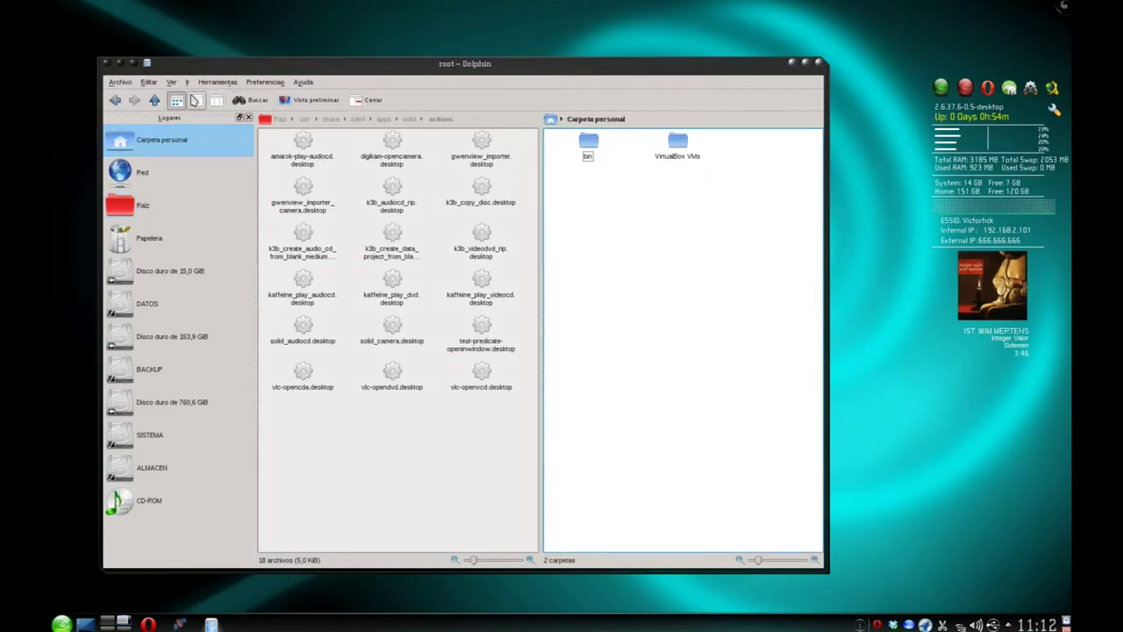
{"action": "left_click", "coordinate": [154, 100]}
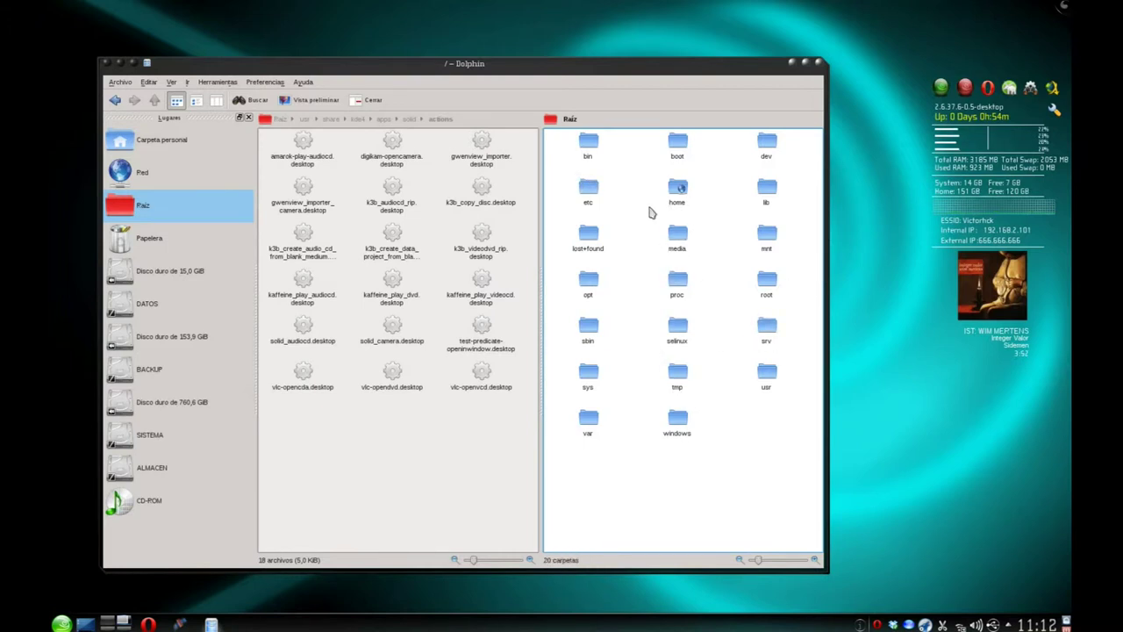
{"action": "left_click", "coordinate": [677, 195]}
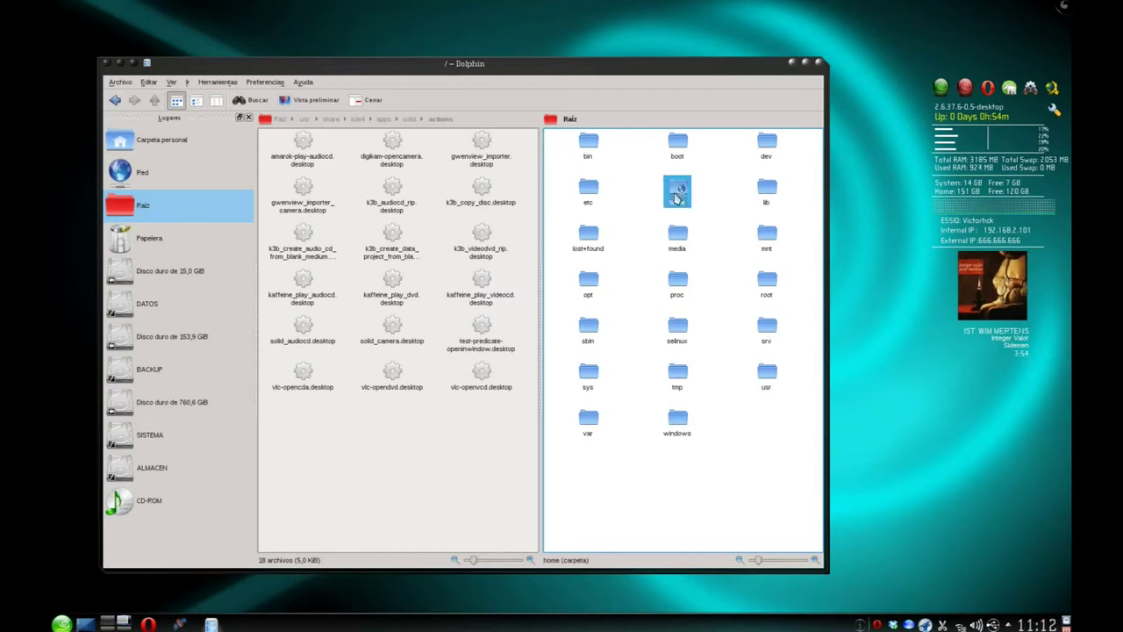
{"action": "left_click", "coordinate": [765, 148]}
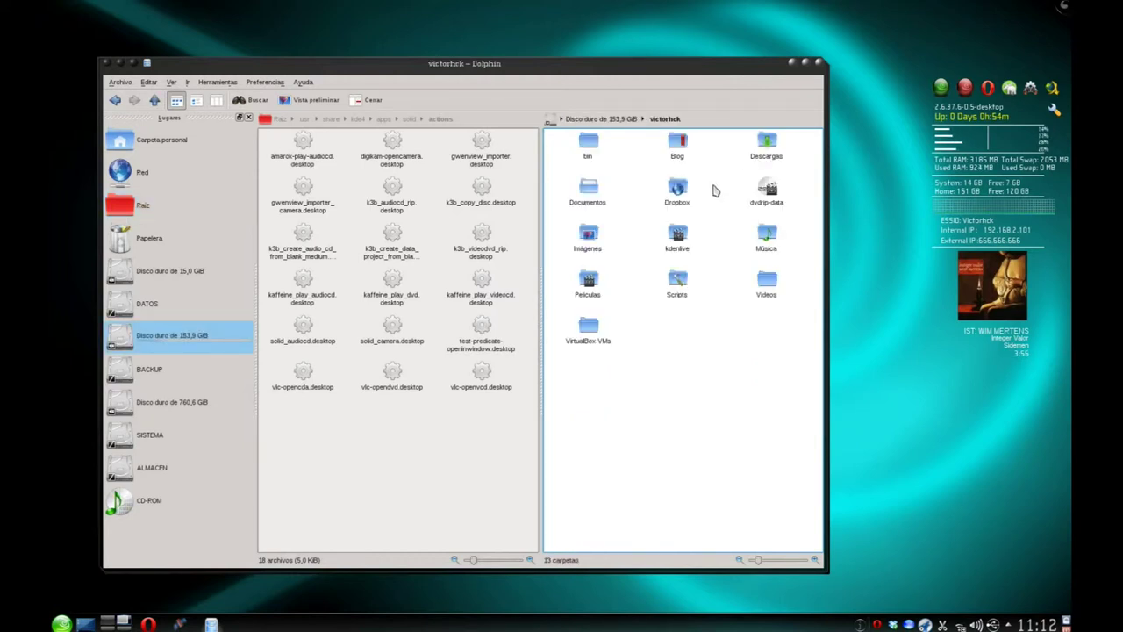
{"action": "left_click", "coordinate": [588, 188]}
{"action": "scroll", "coordinate": [759, 246], "scroll_direction": "down", "scroll_amount": 1}
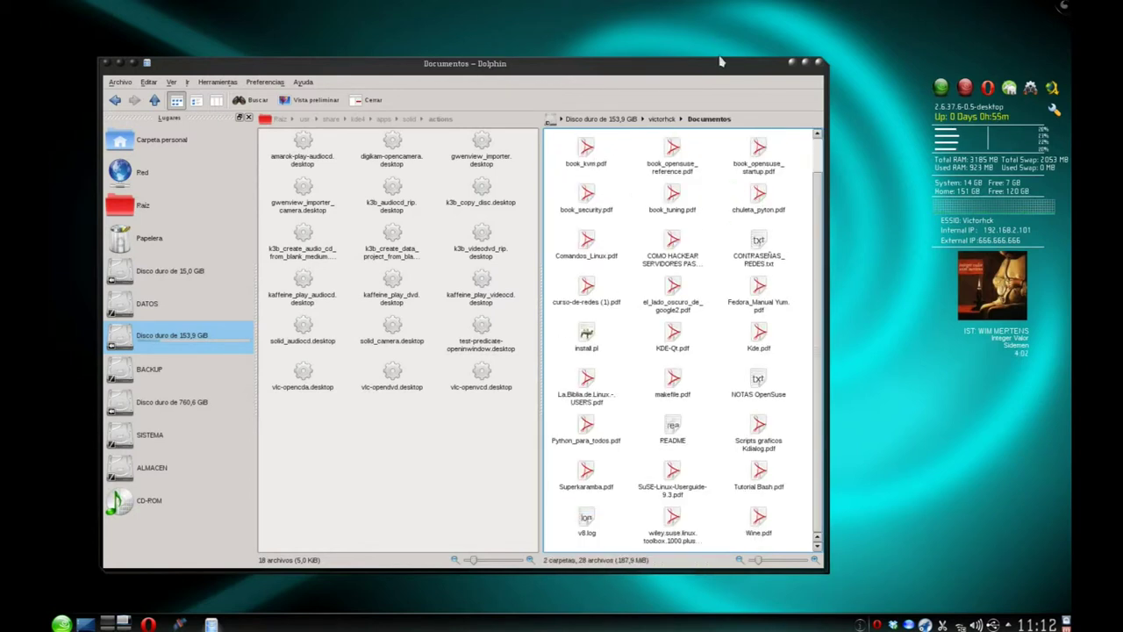
{"action": "left_click_drag", "start_coordinate": [718, 59], "coordinate": [718, 24]}
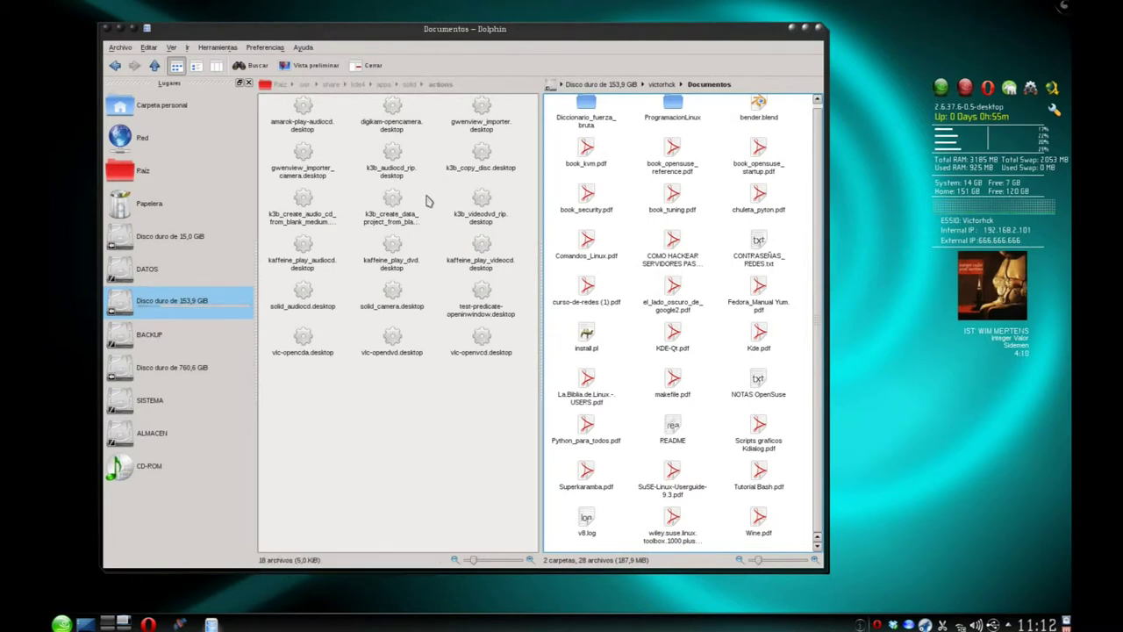
Move kaffeine_play_audiocd.desktop from the actions folder into Documentos.
{"action": "left_click", "coordinate": [293, 245]}
{"action": "left_click_drag", "start_coordinate": [516, 387], "coordinate": [654, 406]}
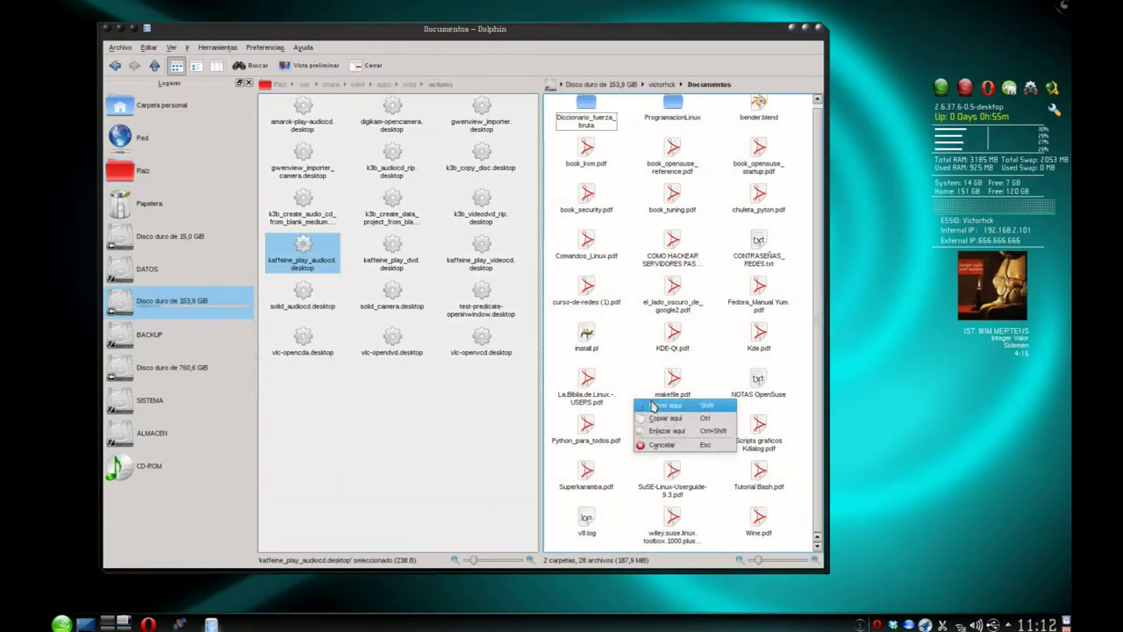
{"action": "left_click", "coordinate": [655, 406]}
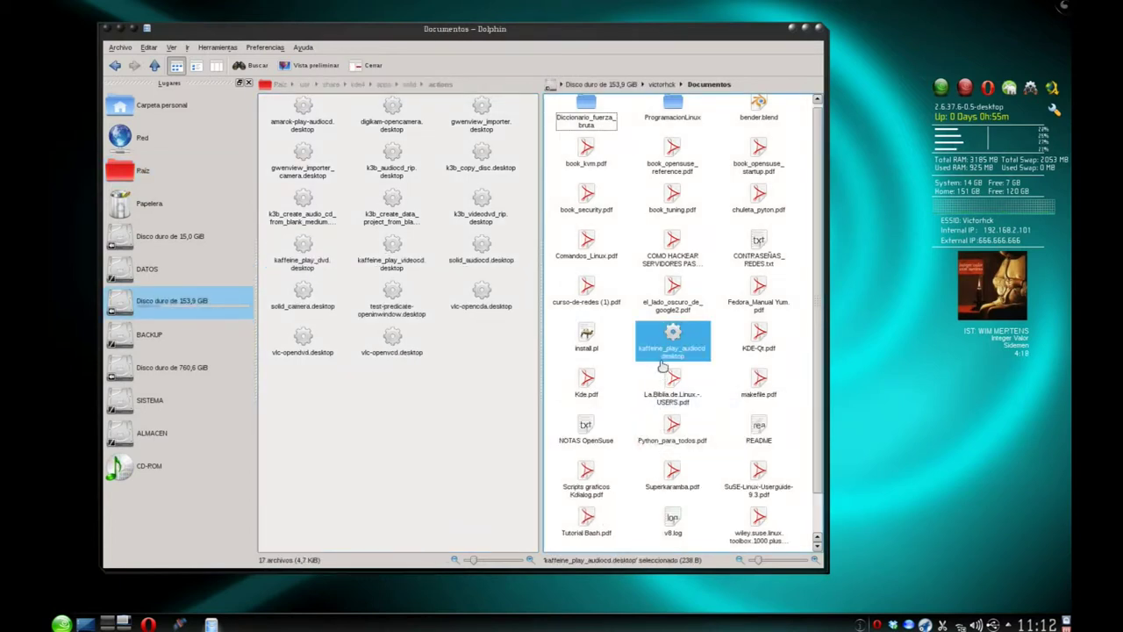
Duplicate kaffeine_play_audiocd.desktop within Documentos under the name kscd_play_audiocd.desktop.
{"action": "right_click", "coordinate": [673, 342]}
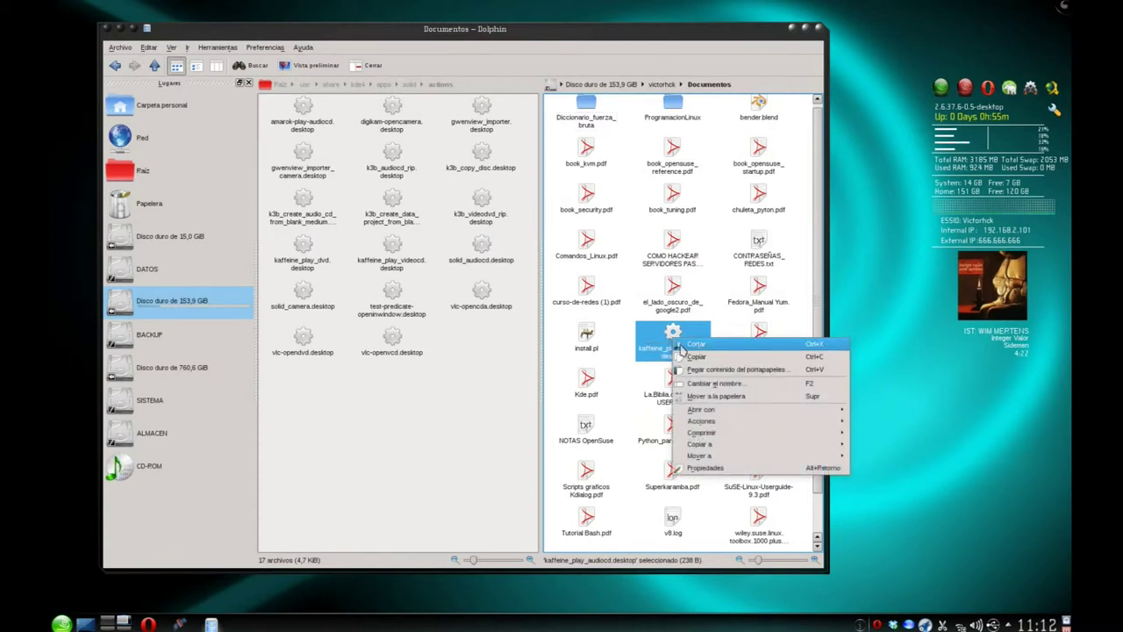
{"action": "left_click", "coordinate": [697, 357]}
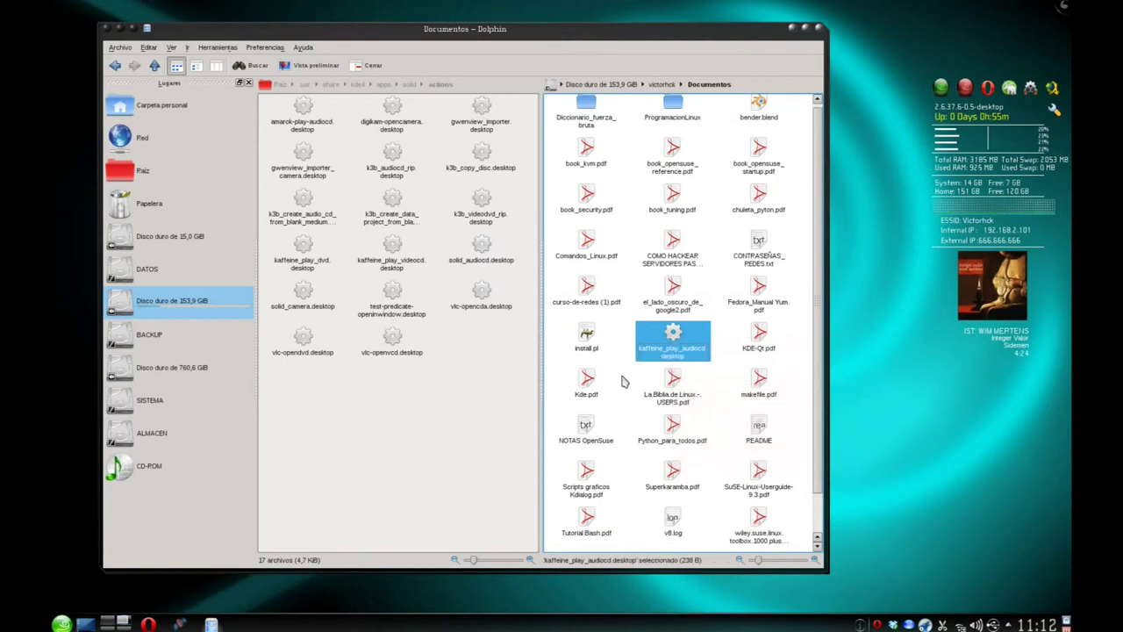
{"action": "right_click", "coordinate": [629, 377]}
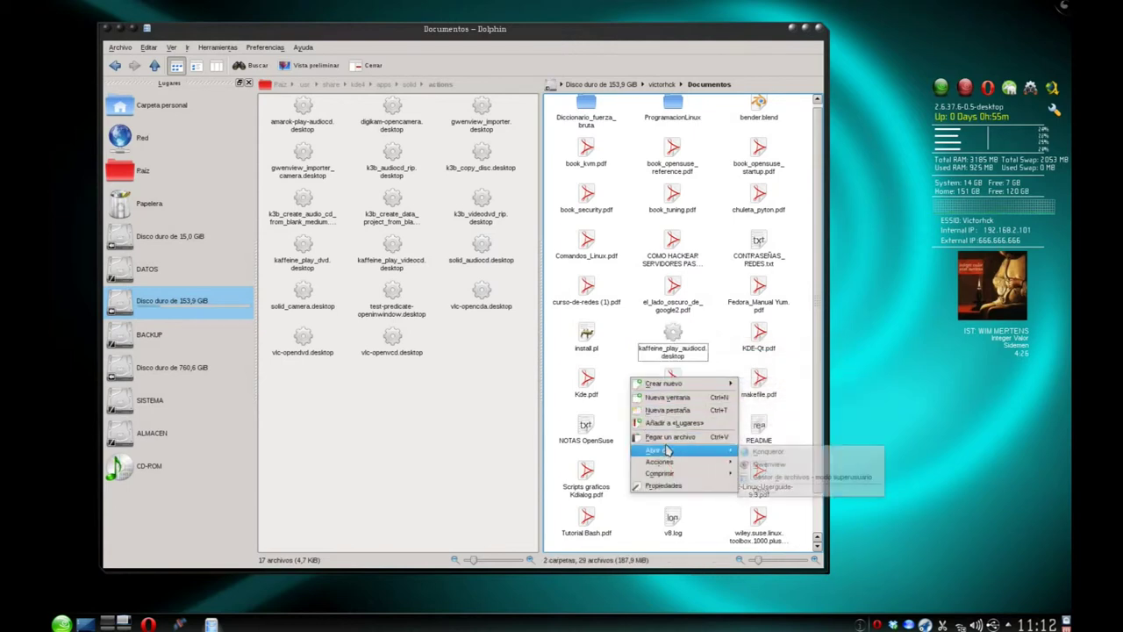
{"action": "left_click", "coordinate": [670, 436]}
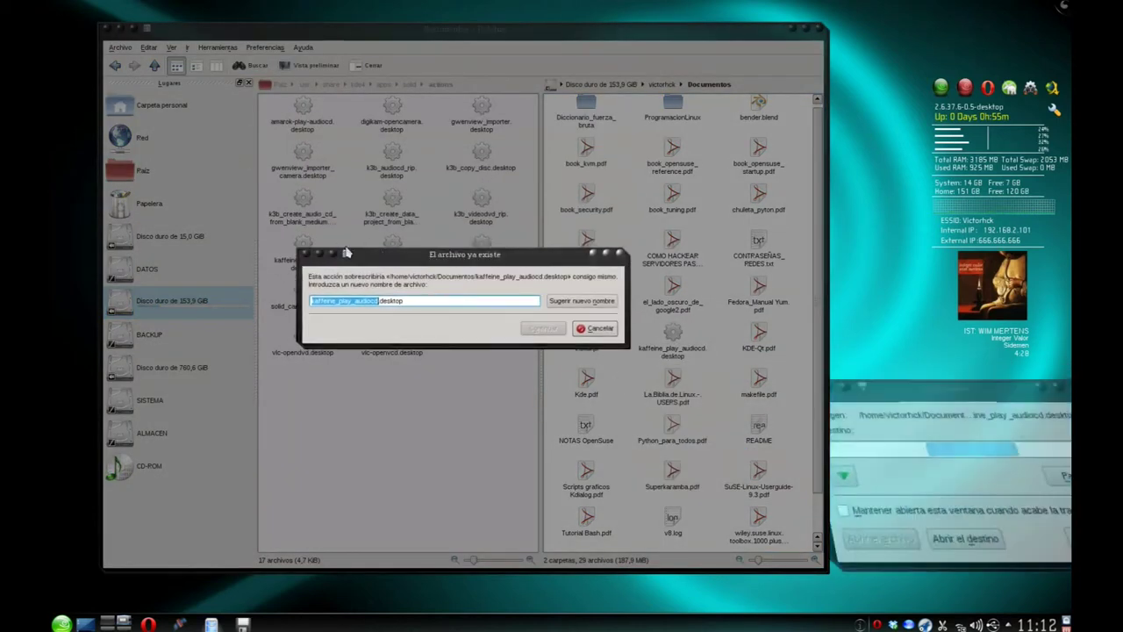
{"action": "left_click", "coordinate": [330, 300]}
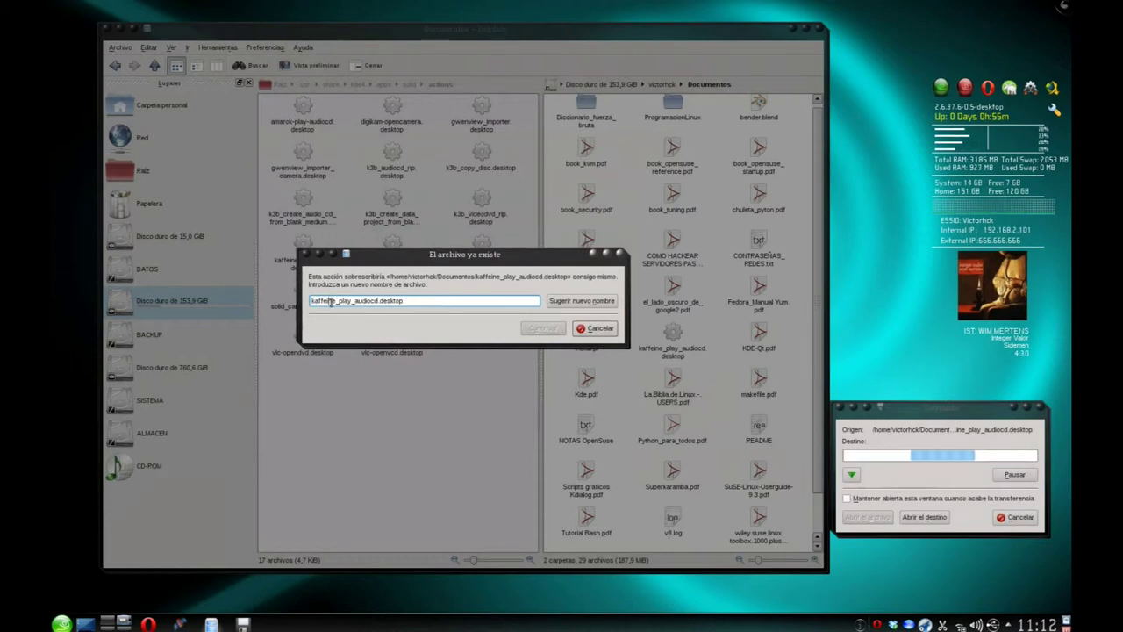
{"action": "double_click", "coordinate": [331, 301]}
{"action": "type", "text": "ks"}
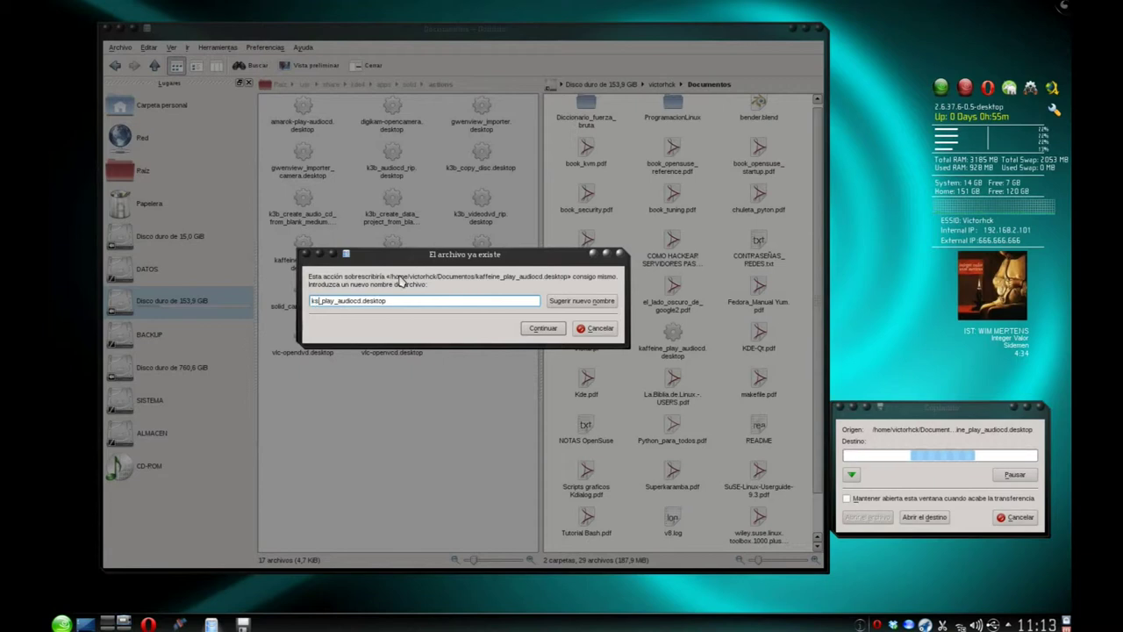
{"action": "type", "text": "cd"}
{"action": "left_click", "coordinate": [557, 329]}
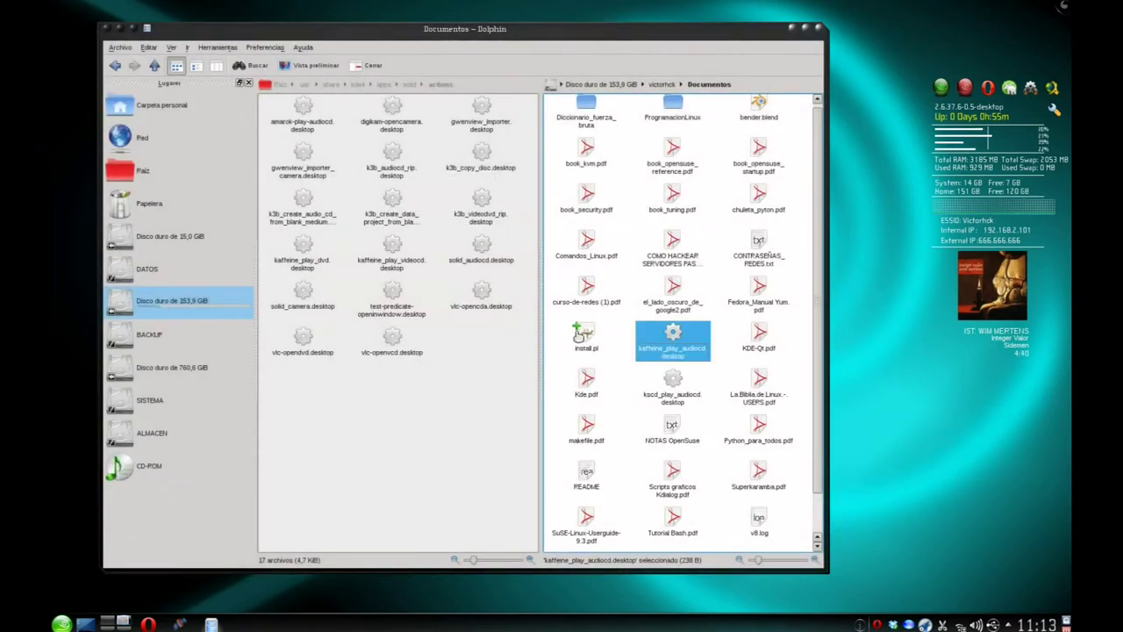
Open kscd_play_audiocd.desktop in the KWrite text editor and enlarge the editor window.
{"action": "left_click", "coordinate": [673, 386]}
{"action": "key", "text": "Return"}
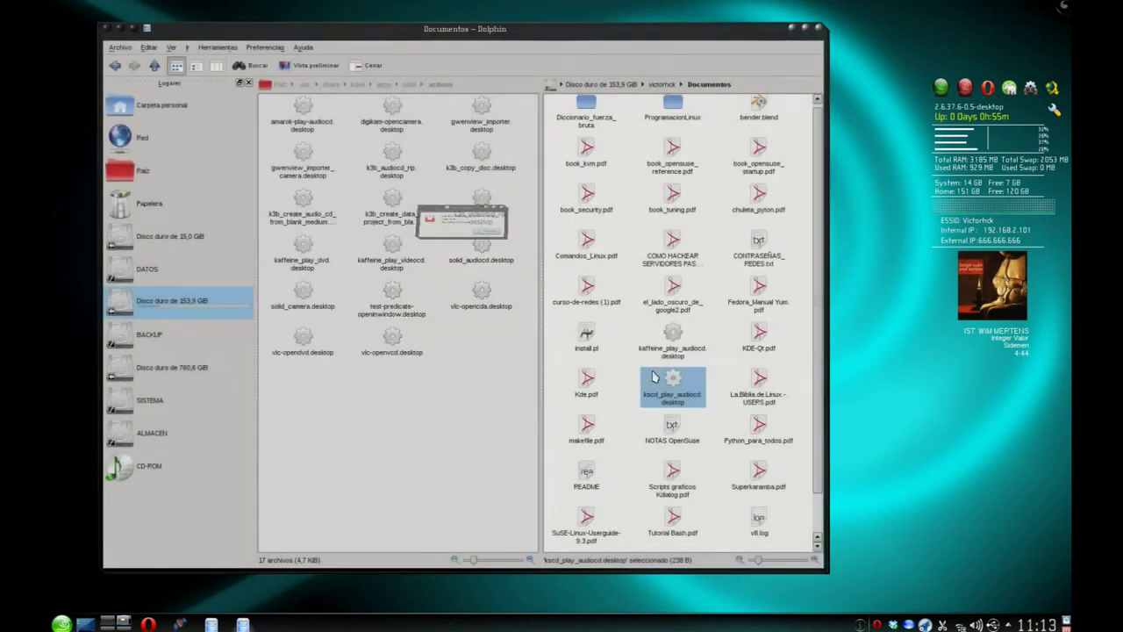
{"action": "right_click", "coordinate": [664, 379]}
{"action": "mouse_move", "coordinate": [772, 450]}
{"action": "left_click", "coordinate": [814, 453]}
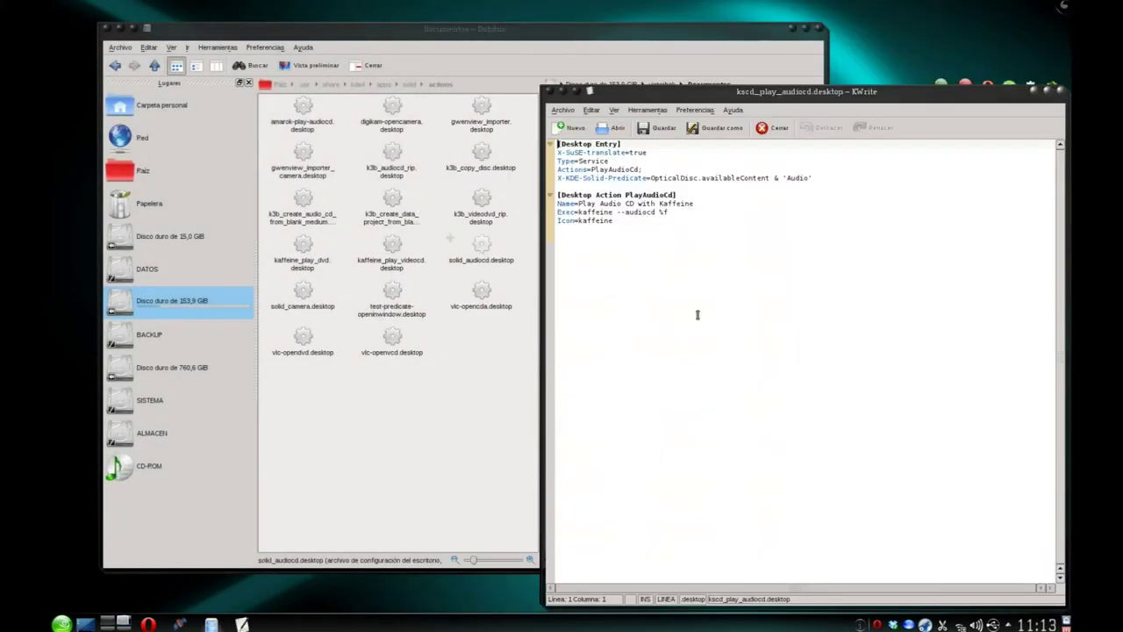
{"action": "left_click_drag", "start_coordinate": [589, 91], "coordinate": [458, 55]}
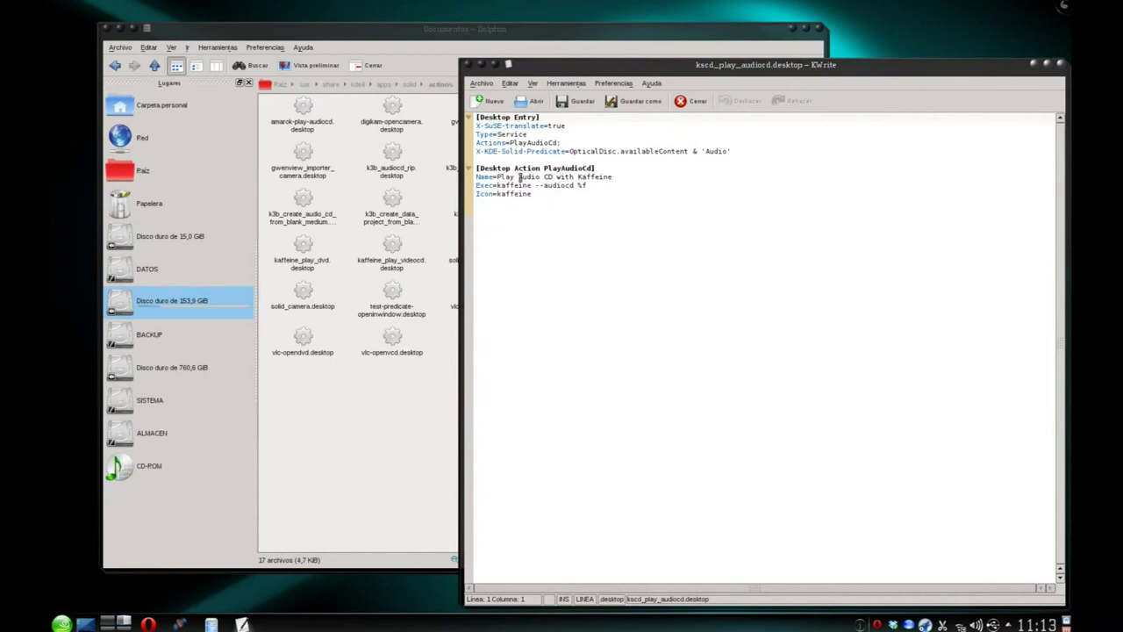
In the PlayAudioCd action, set Name to "Play Audio CD with Kscd" and Exec to "kscd -s".
{"action": "left_click_drag", "start_coordinate": [582, 176], "coordinate": [672, 182]}
{"action": "key", "text": "BackSpace"}
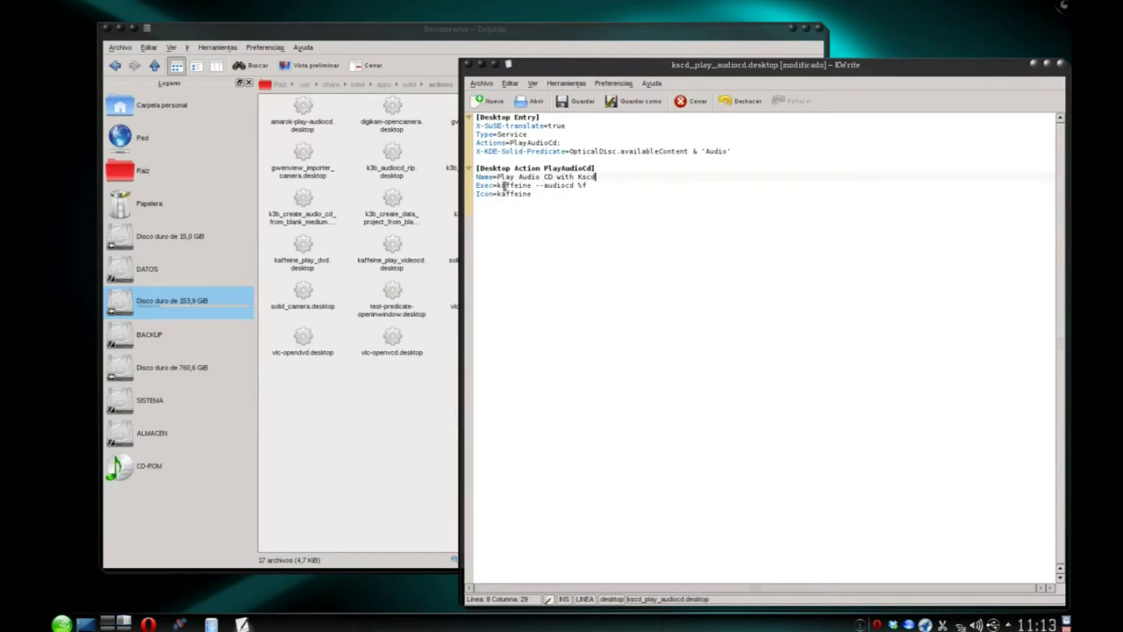
{"action": "left_click_drag", "start_coordinate": [525, 185], "coordinate": [605, 183]}
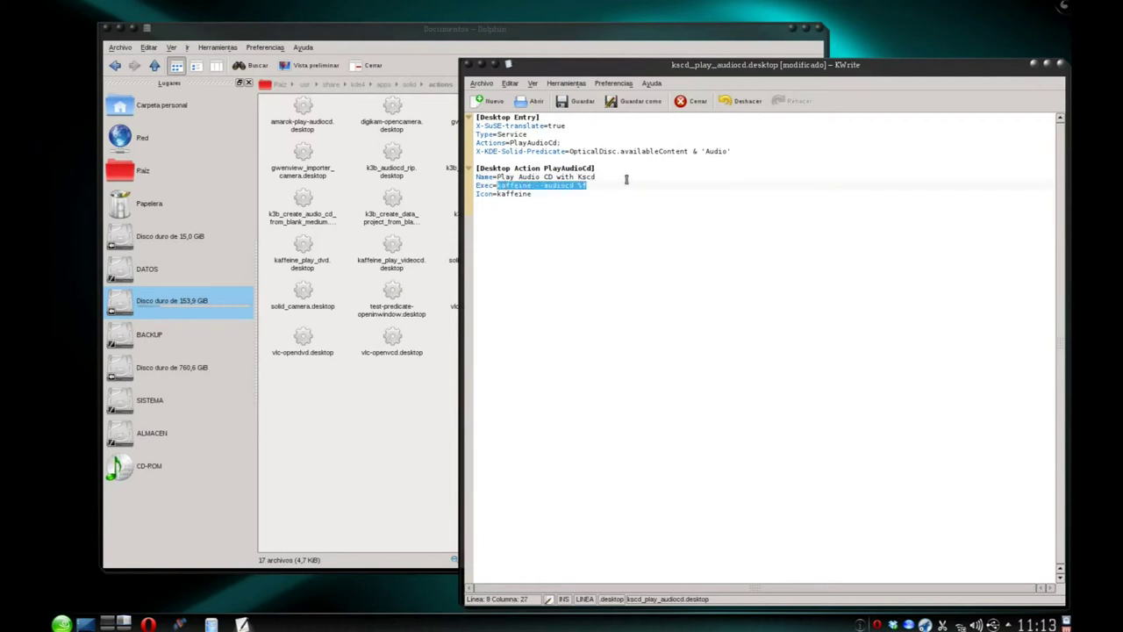
{"action": "type", "text": "kscd -s"}
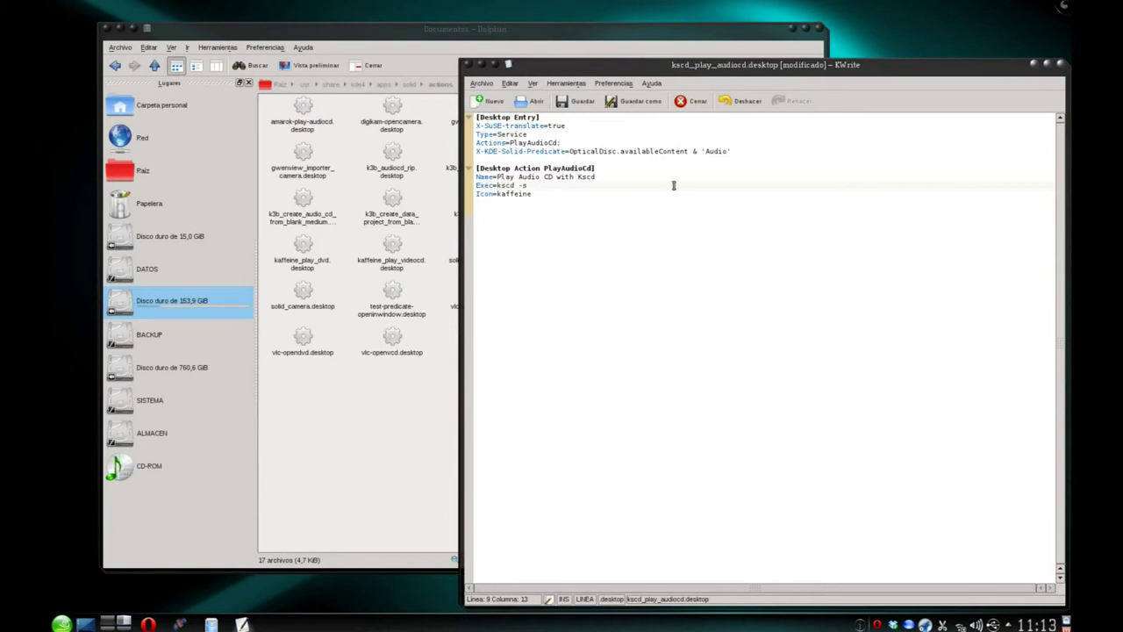
Set the action's Icon to kscd, then save the file and close the editor.
{"action": "left_click_drag", "start_coordinate": [497, 193], "coordinate": [533, 193]}
{"action": "type", "text": "kscd"}
{"action": "left_click_drag", "start_coordinate": [494, 178], "coordinate": [604, 176]}
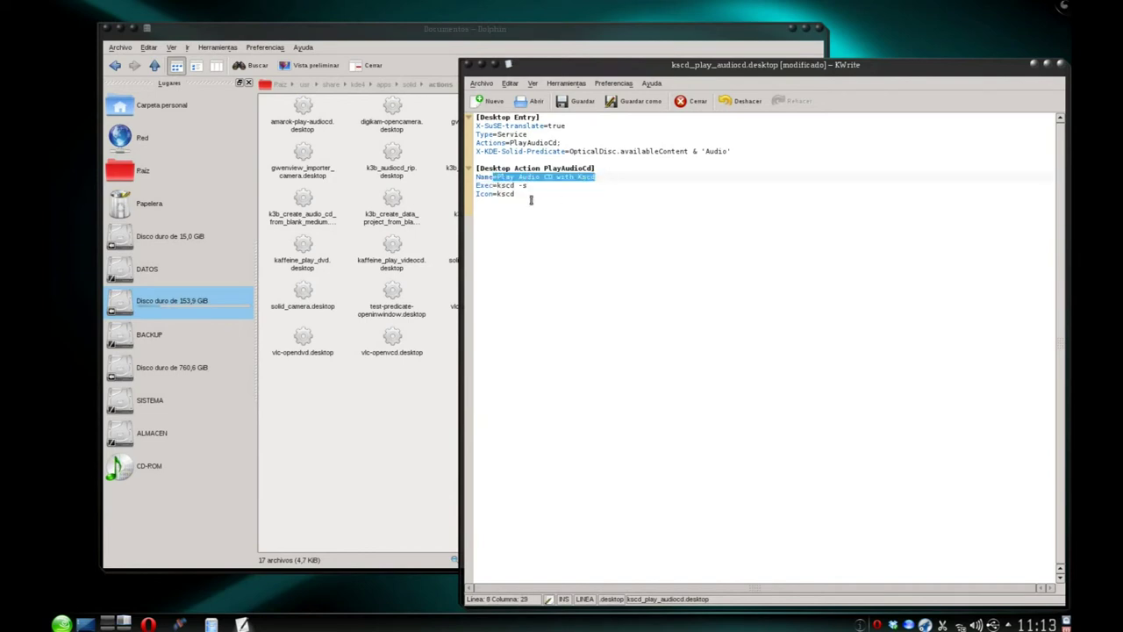
{"action": "left_click_drag", "start_coordinate": [498, 185], "coordinate": [535, 186]}
{"action": "left_click", "coordinate": [497, 194]}
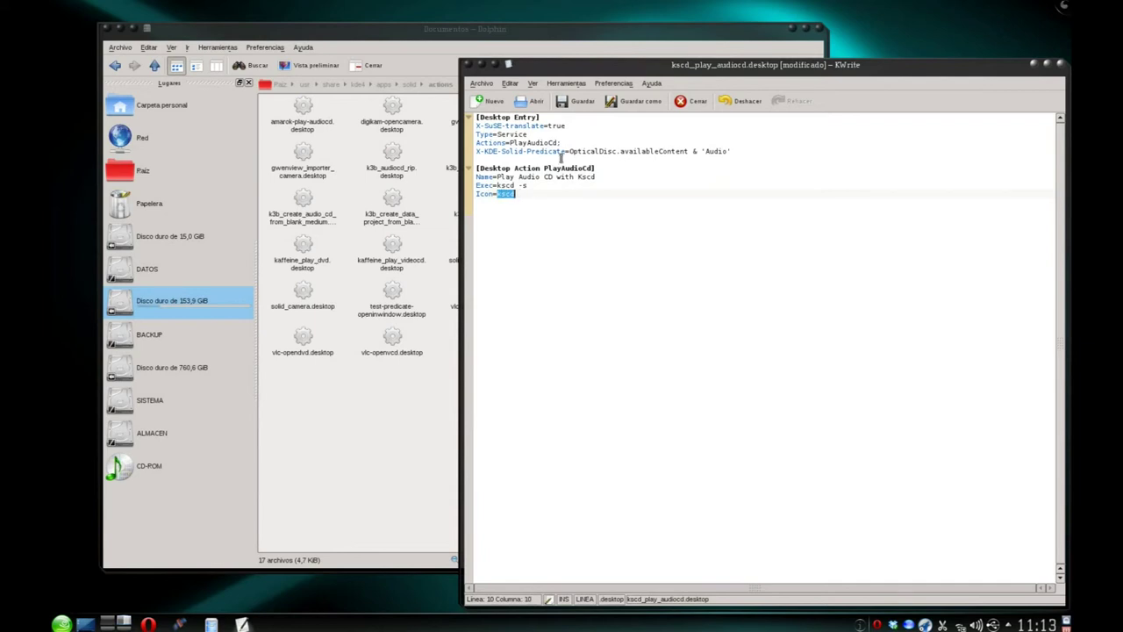
{"action": "left_click", "coordinate": [574, 101]}
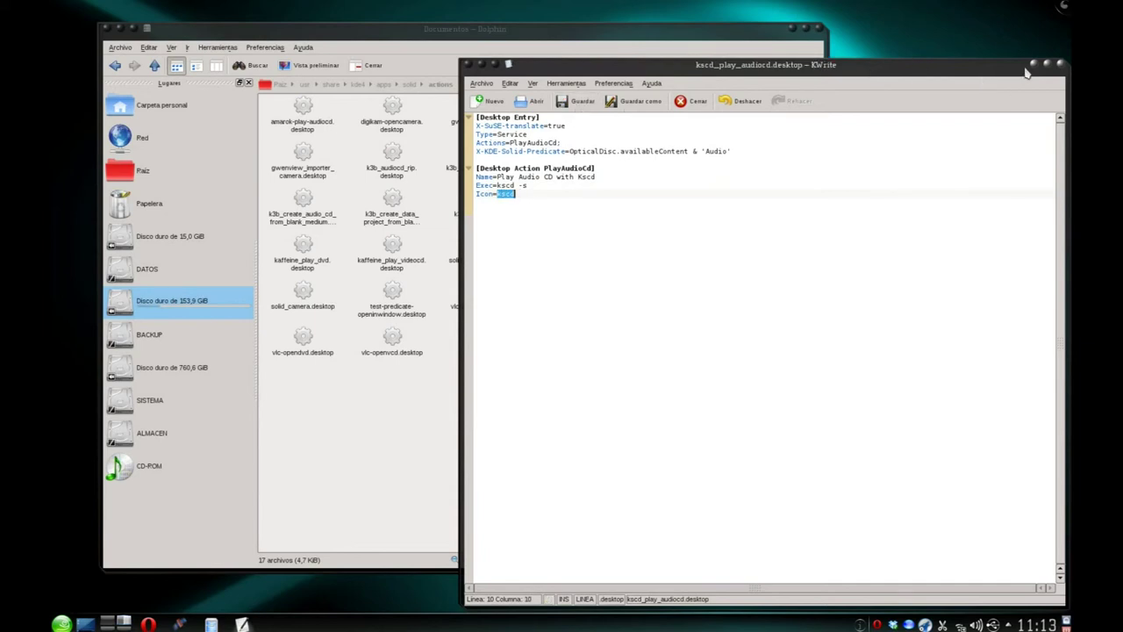
{"action": "left_click", "coordinate": [1061, 64]}
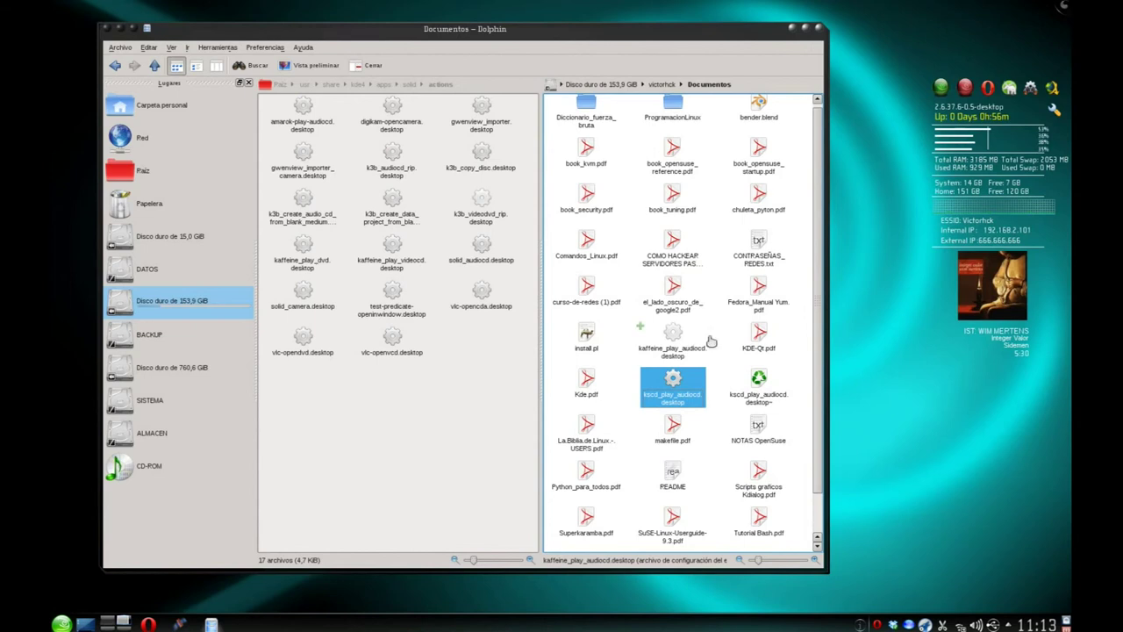
Move kaffeine_play_audiocd.desktop and kscd_play_audiocd.desktop from Documentos into the actions folder.
{"action": "left_click", "coordinate": [643, 331]}
{"action": "left_click_drag", "start_coordinate": [664, 341], "coordinate": [470, 386]}
{"action": "left_click", "coordinate": [484, 363]}
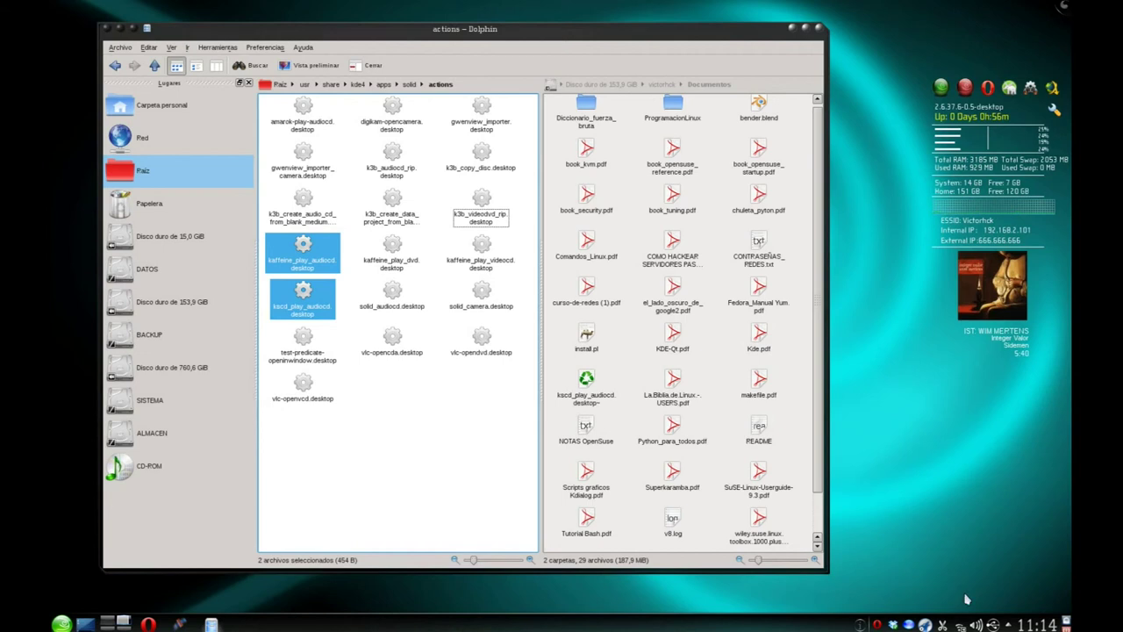
Run "Play Audio CD with Kscd" from the CD-ROM's device actions and start playback in KsCD.
{"action": "left_click", "coordinate": [994, 624]}
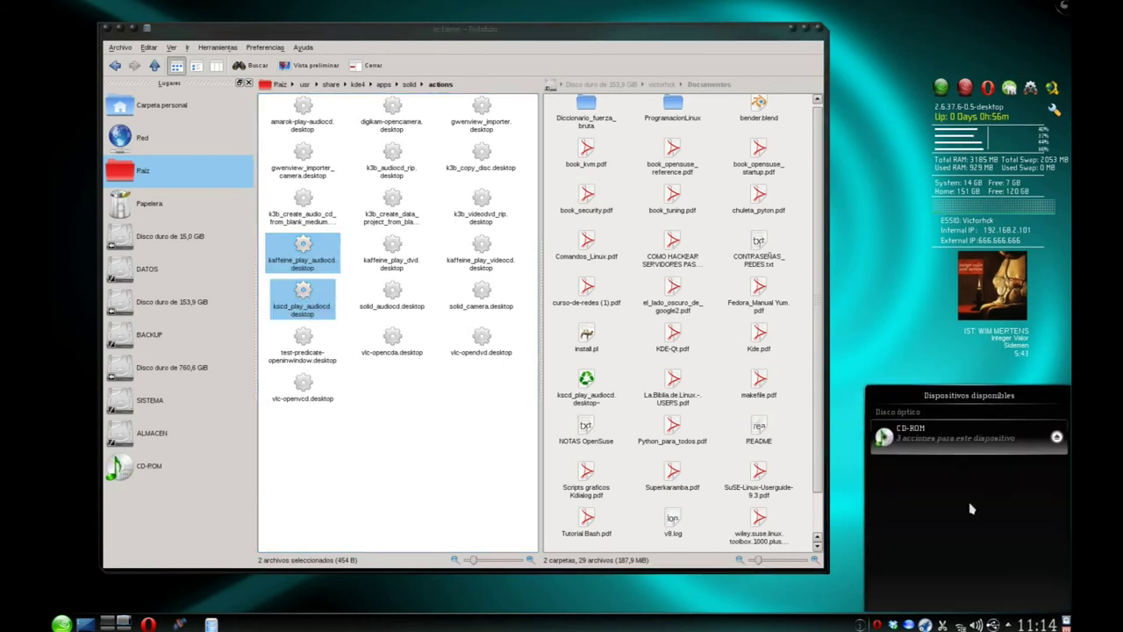
{"action": "left_click", "coordinate": [945, 445]}
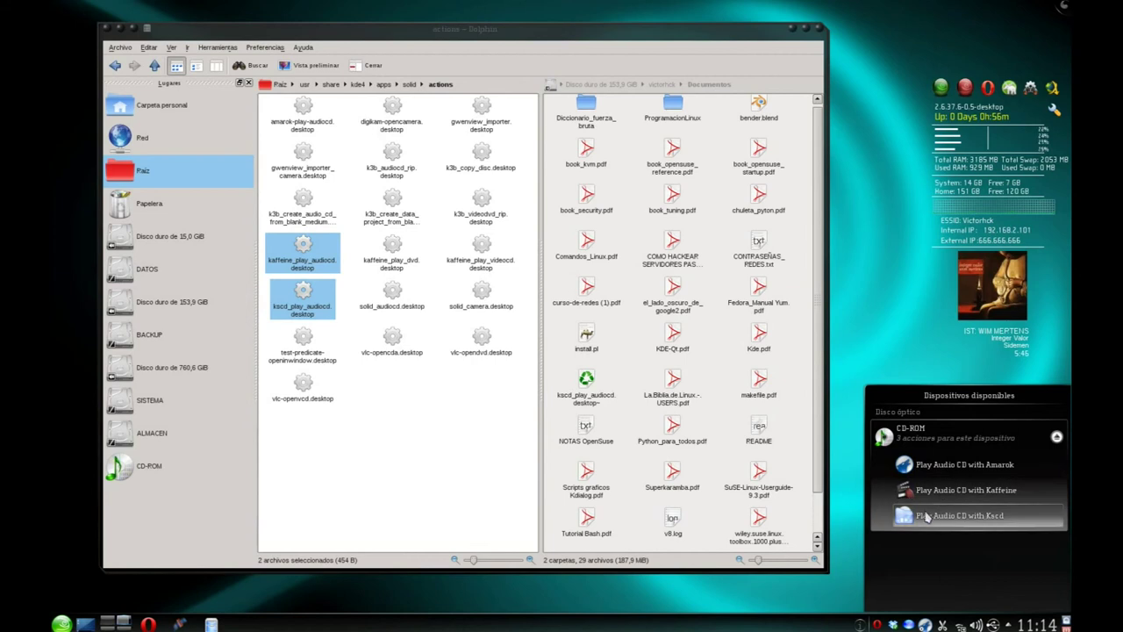
{"action": "left_click", "coordinate": [1023, 519]}
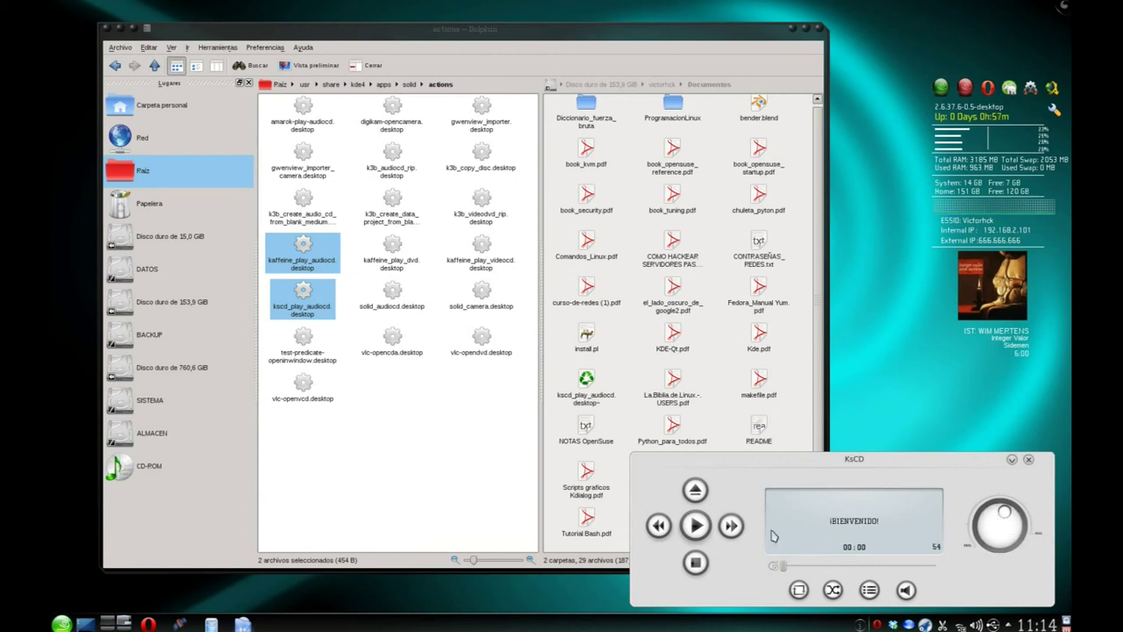
{"action": "left_click", "coordinate": [695, 524]}
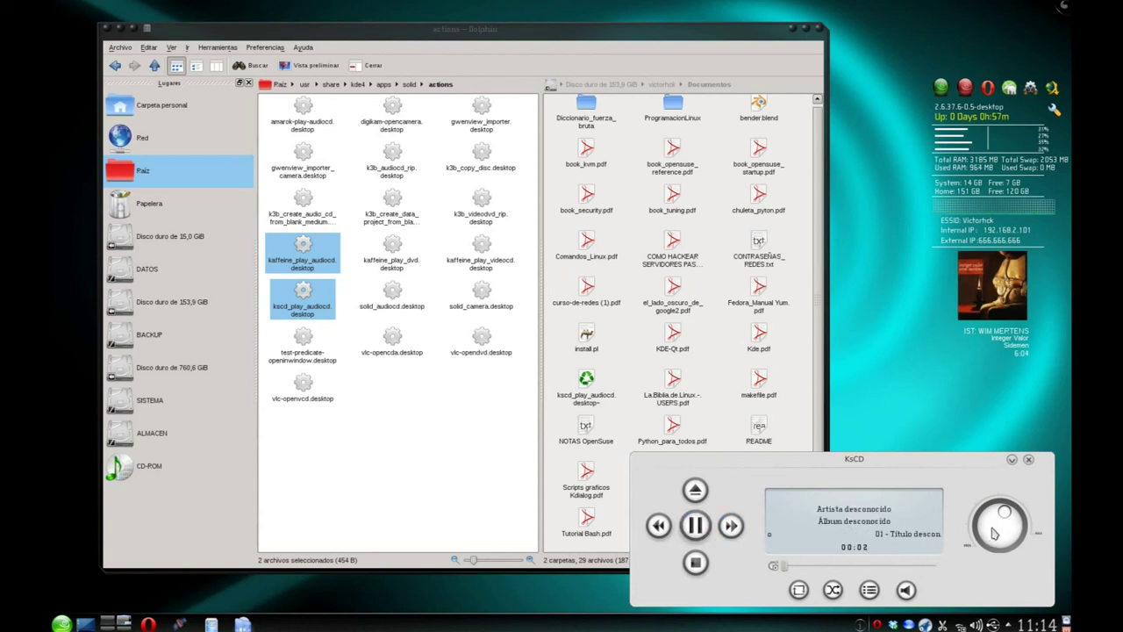
Close the KsCD player and the file manager window.
{"action": "left_click", "coordinate": [1030, 461]}
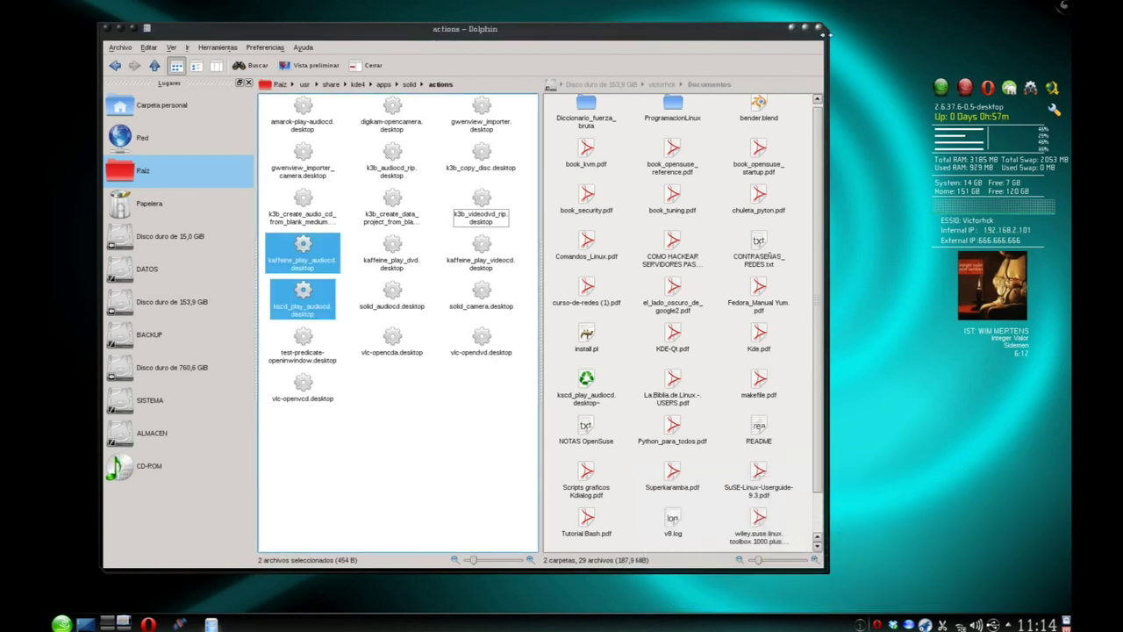
{"action": "left_click", "coordinate": [823, 30]}
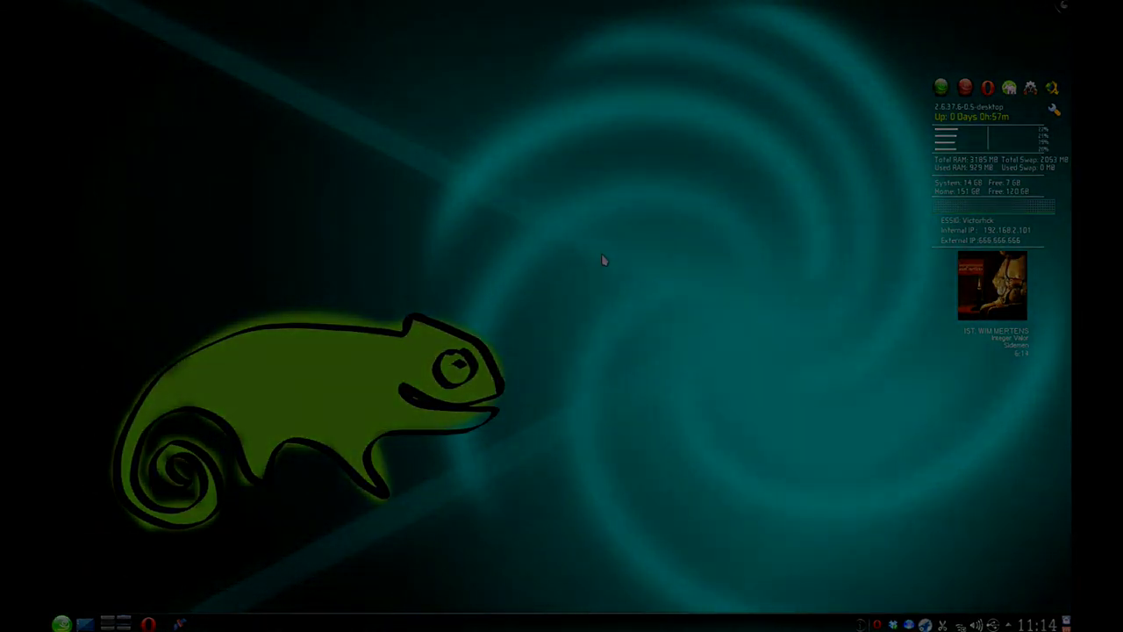